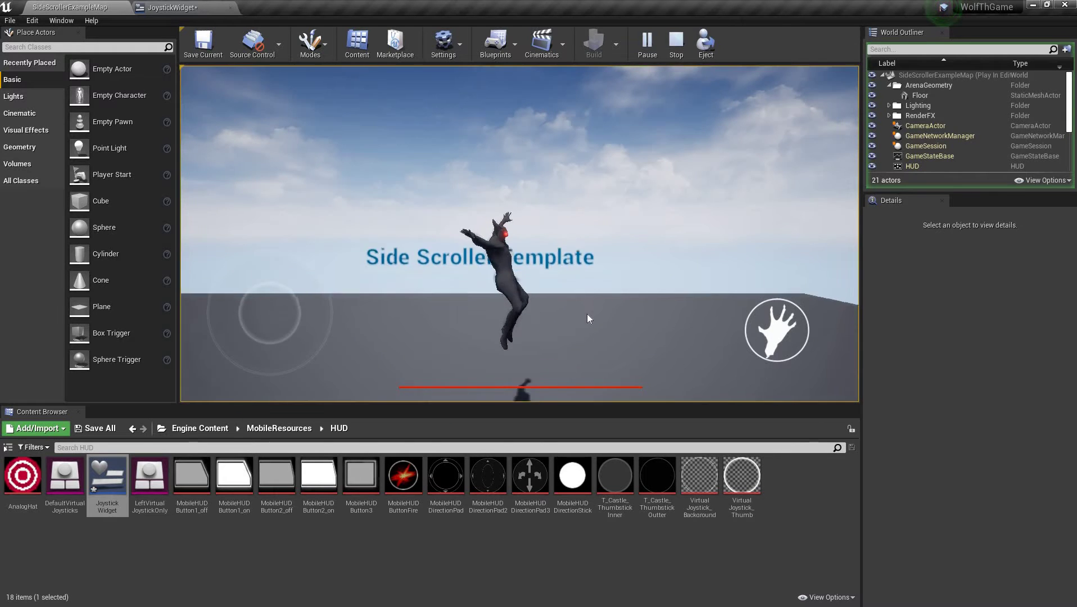
Step: Make the wolf jump three times, then push the left joystick right to run
left_click(520, 322)
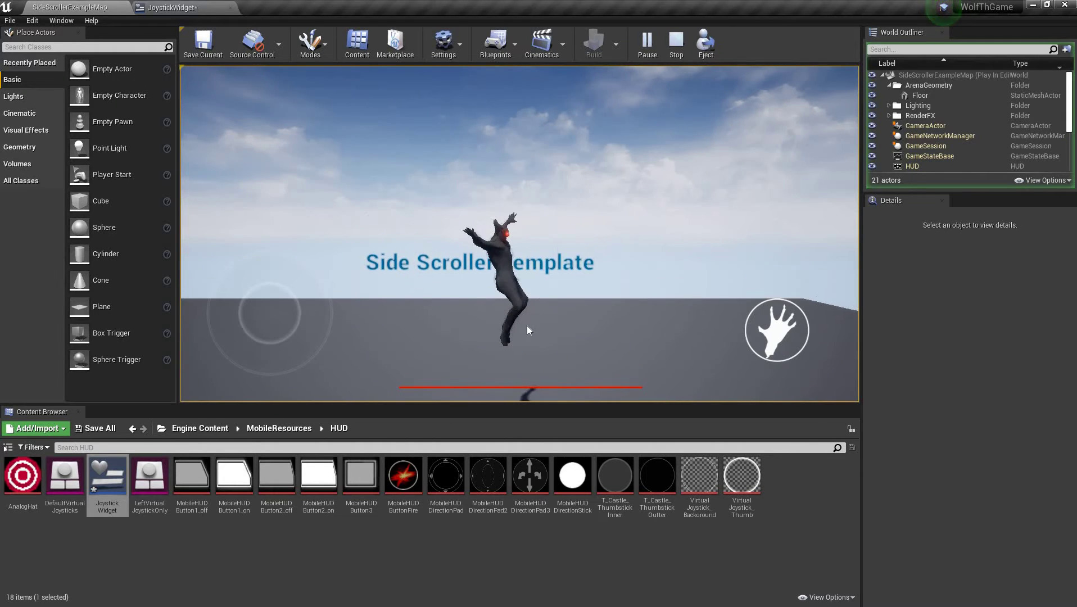
left_click(572, 334)
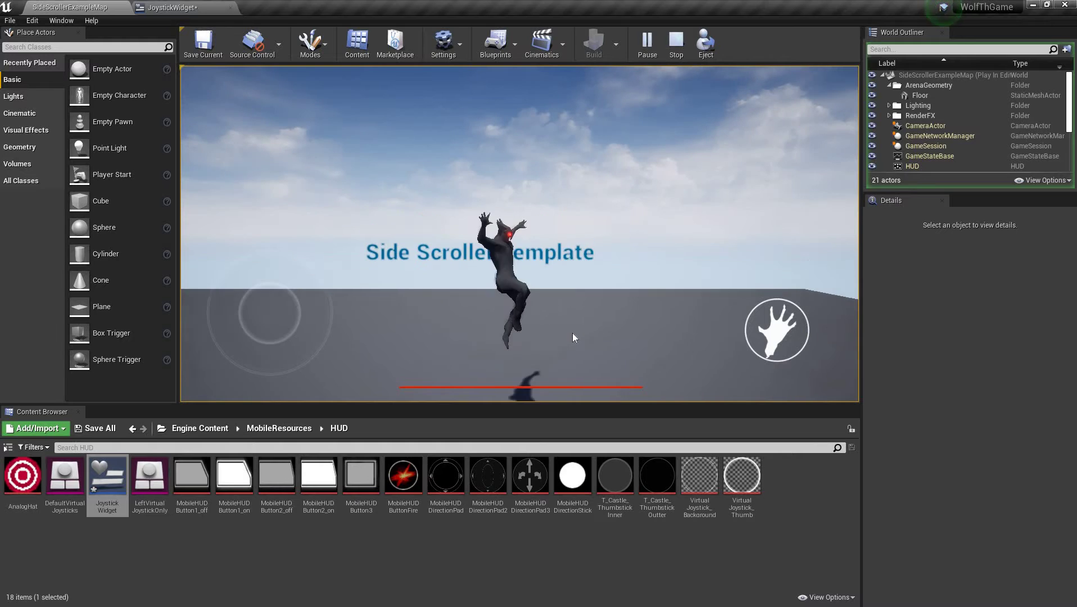
left_click(574, 327)
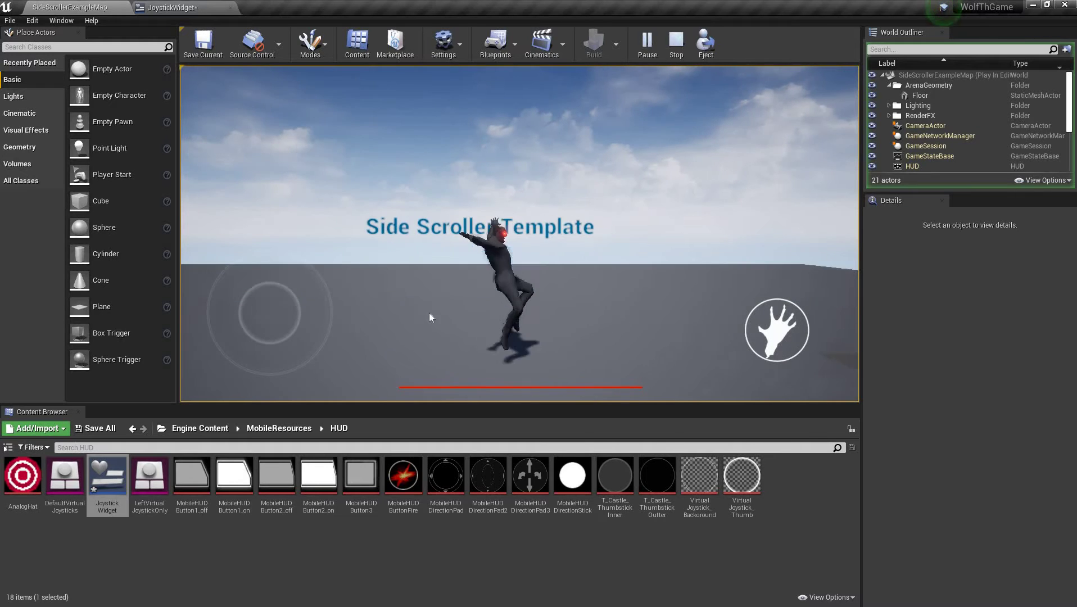
mouse_move(268, 317)
left_mouse_down()
mouse_move(326, 317)
mouse_move(180, 314)
mouse_move(292, 313)
mouse_move(194, 304)
mouse_move(429, 308)
left_mouse_up()
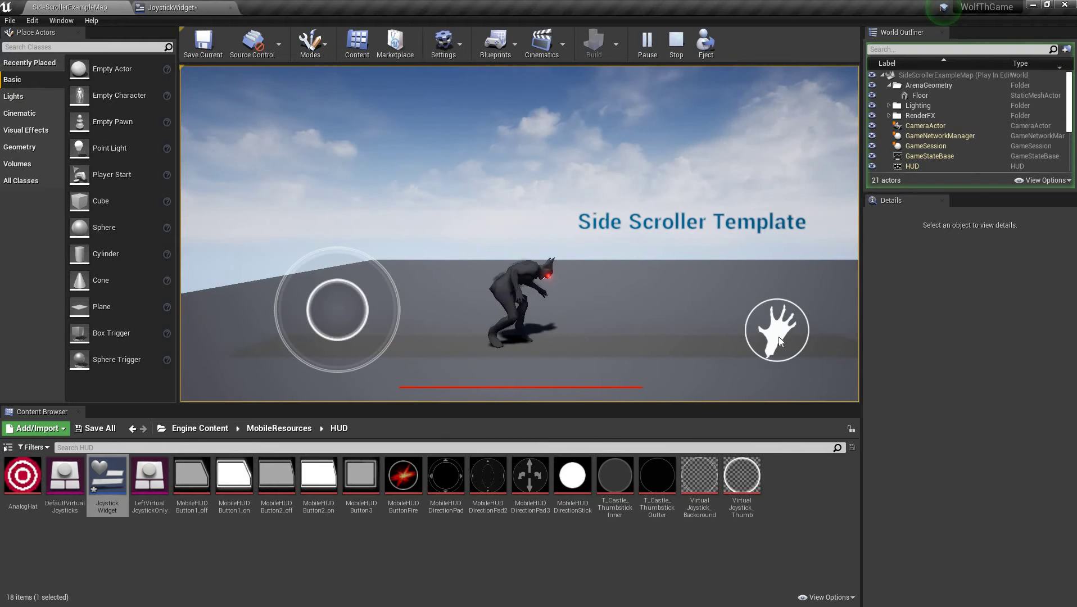
Step: Trigger three jumps with the on-screen claw button on the right of the viewport
left_click(779, 336)
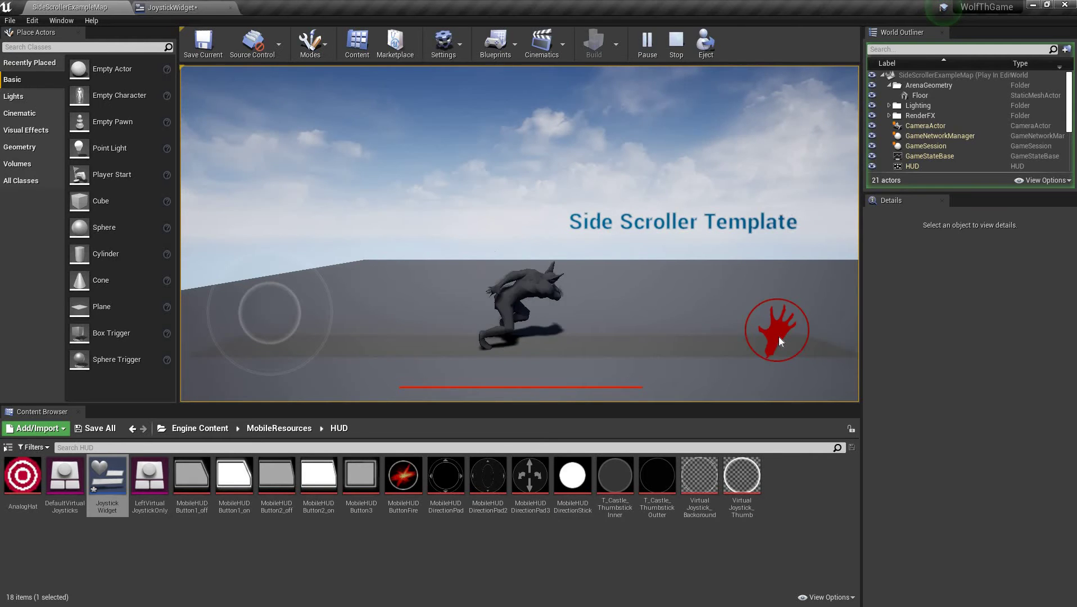
left_click(778, 336)
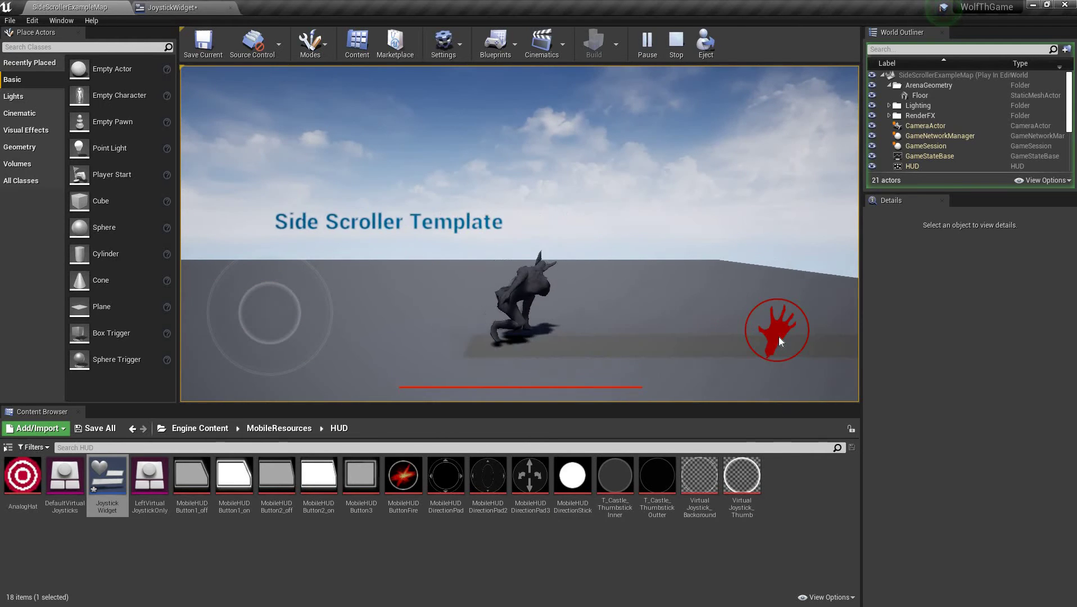
left_click(778, 336)
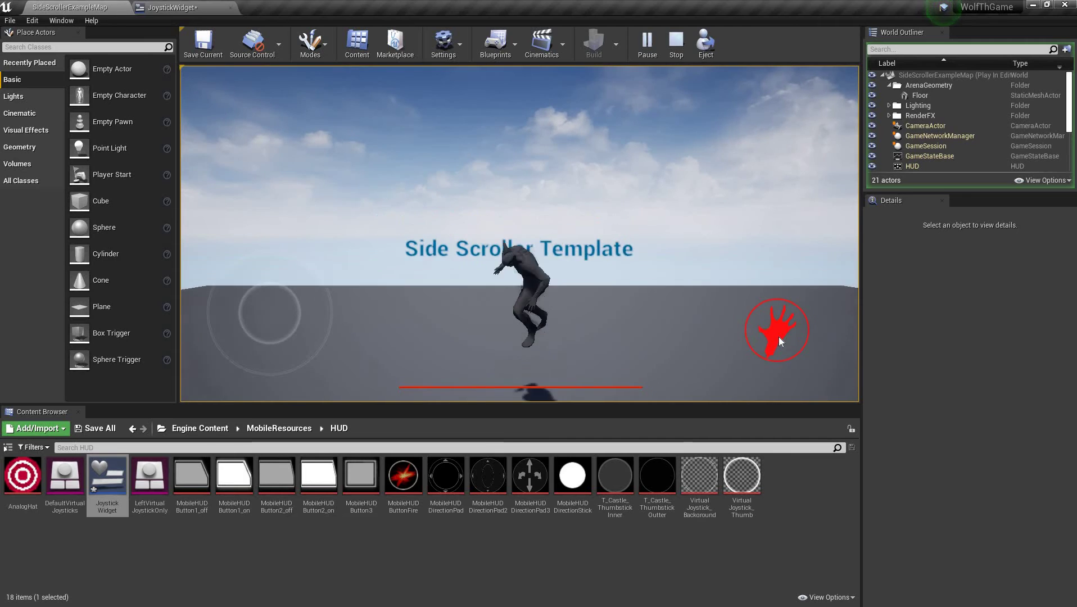